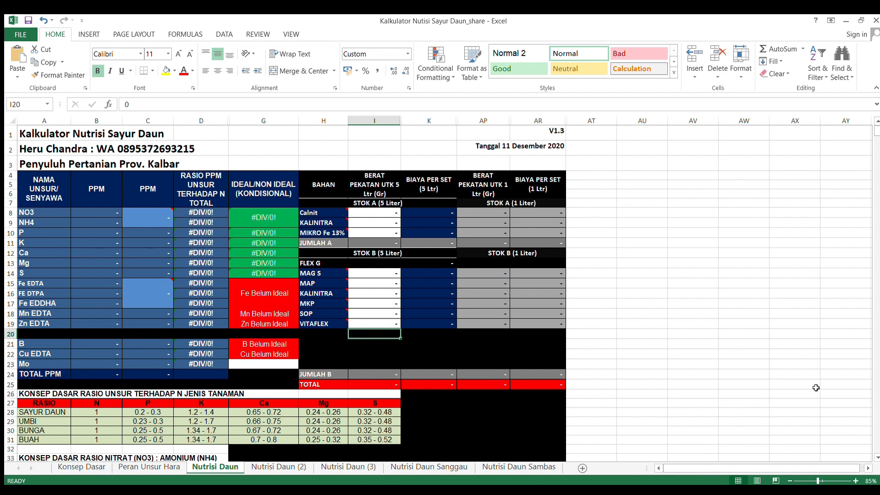
Step: Review the Konsep Dasar sheet and read each nutrient's role, deficiency and excess symptoms on the Peran Unsur Hara sheet
click(87, 468)
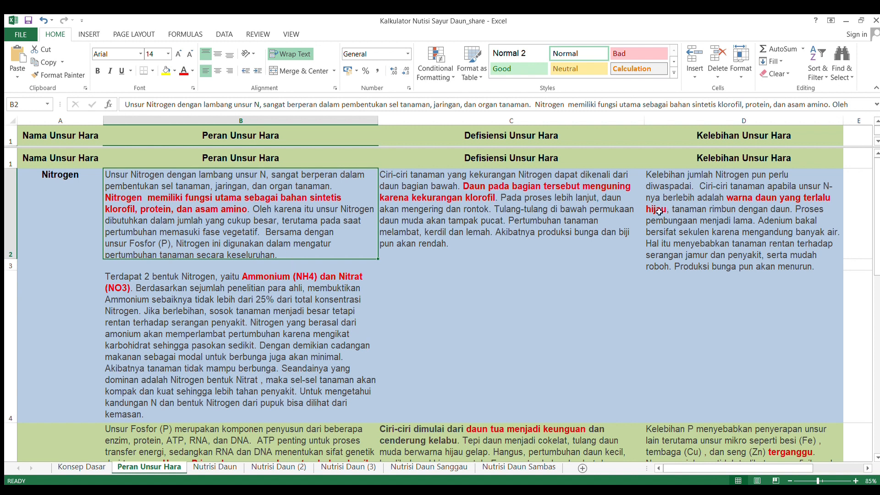
scroll(125, 238, down, 3)
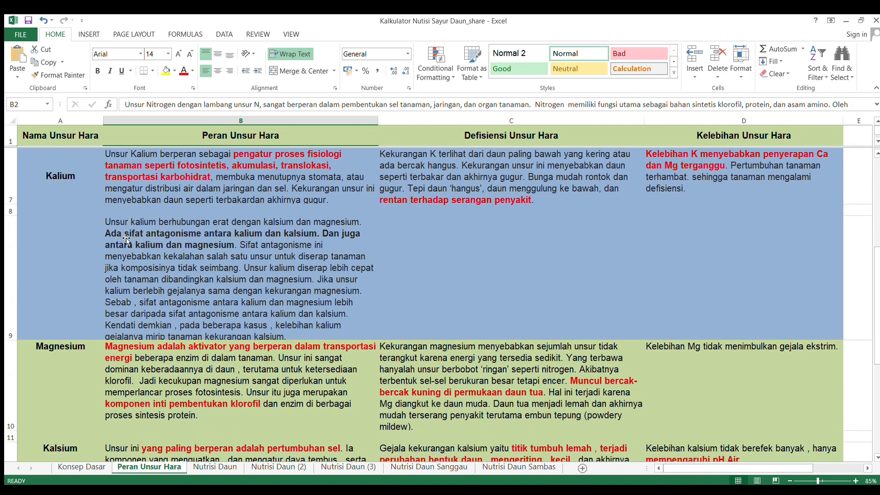
scroll(126, 237, up, 3)
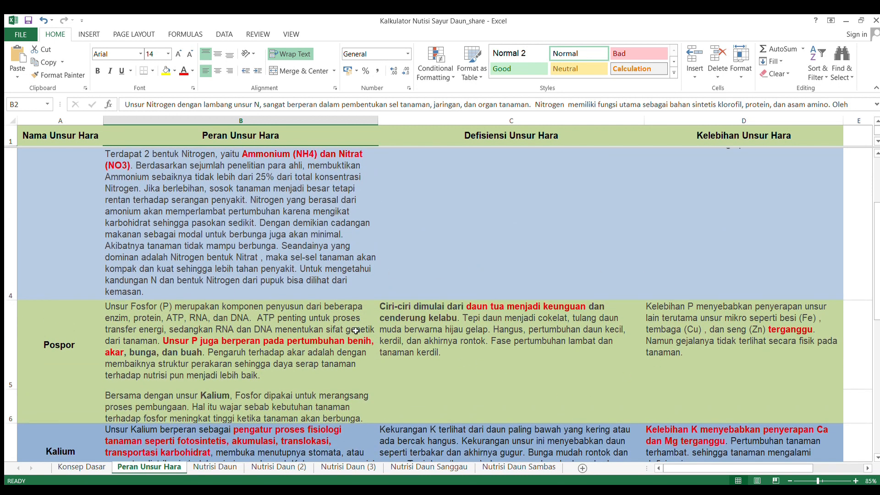
scroll(332, 321, down, 4)
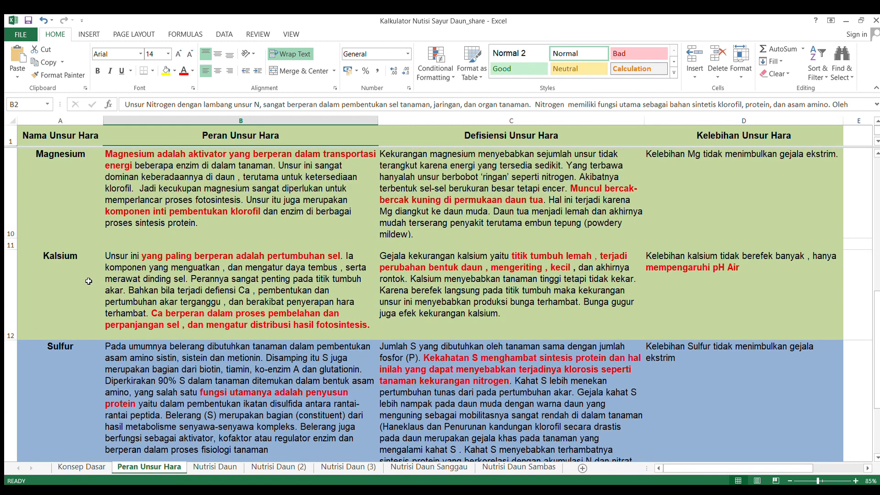
scroll(125, 277, down, 1)
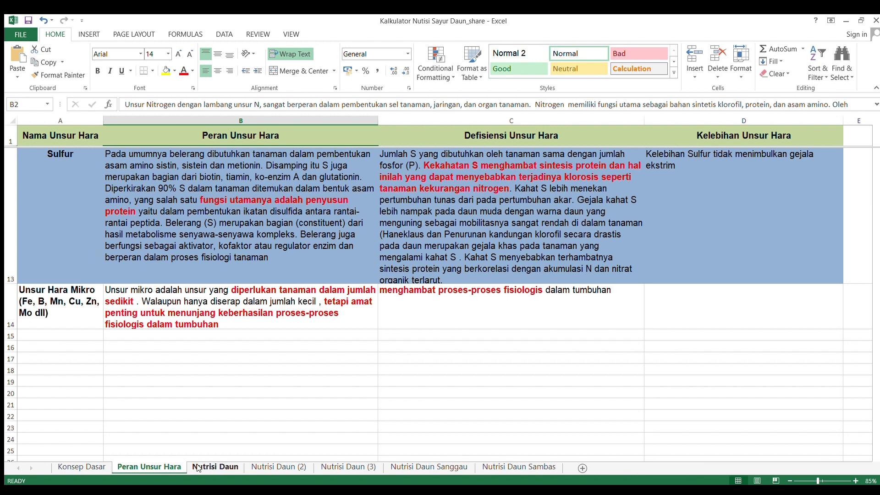
Step: Return to the Nutrisi Daun sheet and highlight the ingredient weight cells from Calnit to VITAFLEX, then clear the selection
click(213, 467)
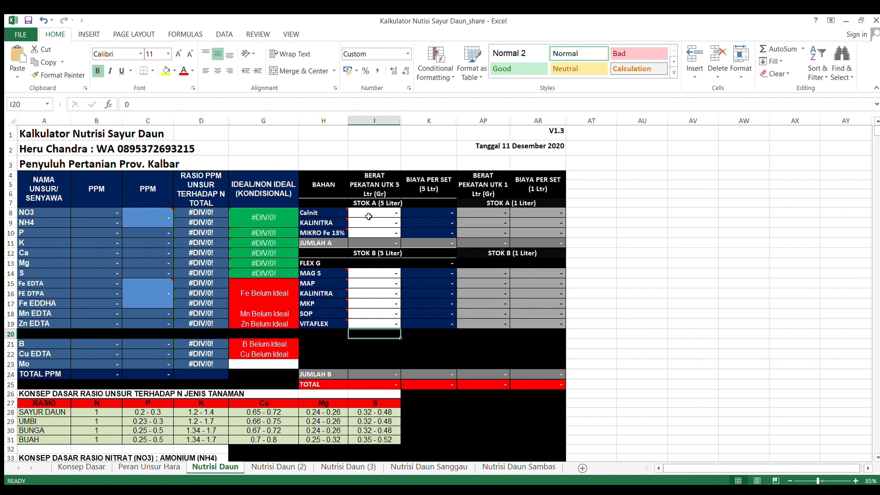
drag(368, 217, 371, 322)
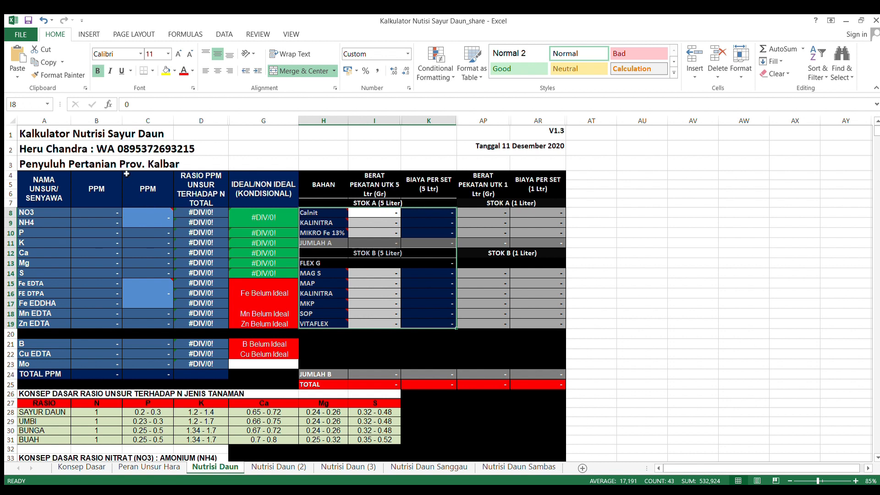
click(289, 147)
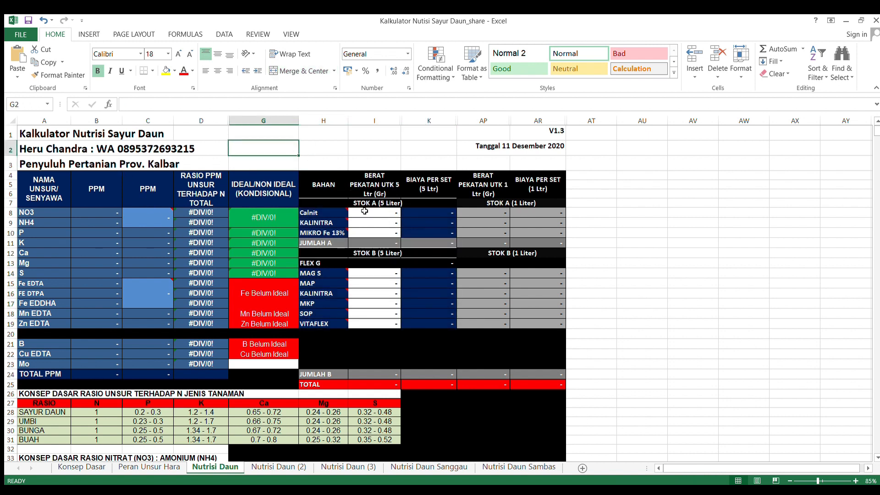
Step: Compare the filled-in example recipes on the Nutrisi Daun (2), Nutrisi Daun (3), Nutrisi Daun Sanggau and Nutrisi Daun Sambas sheets
click(269, 467)
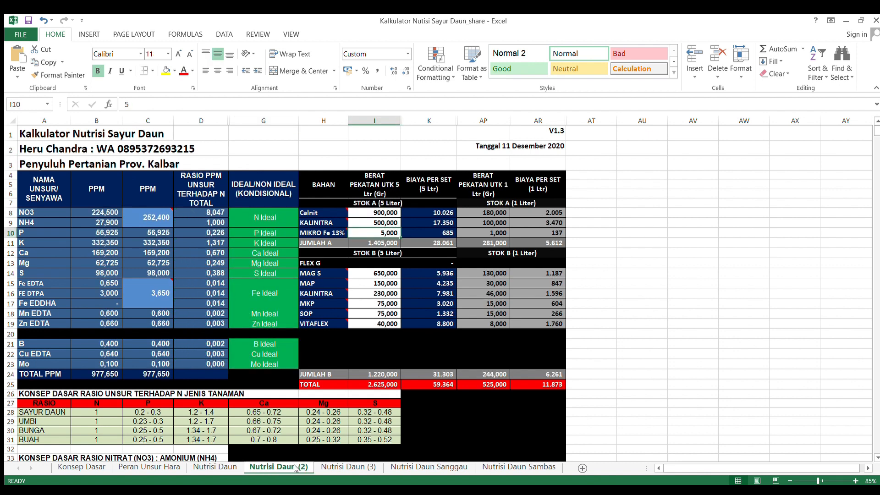
click(340, 468)
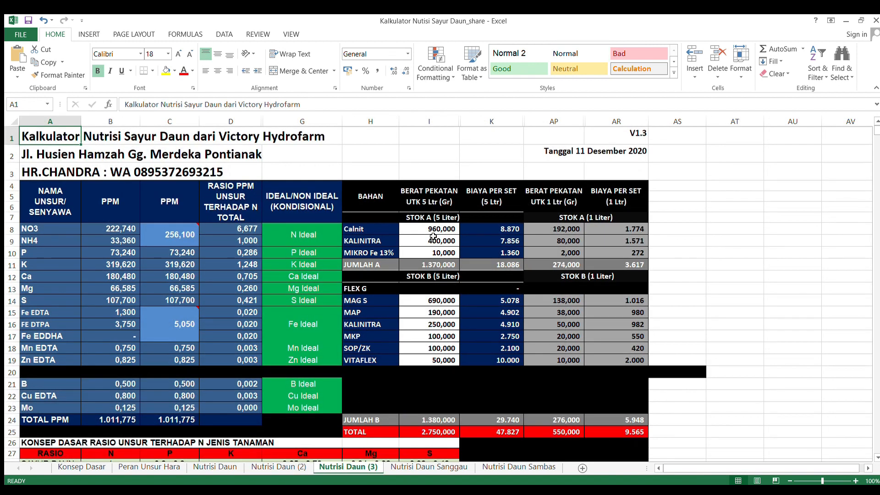
click(287, 467)
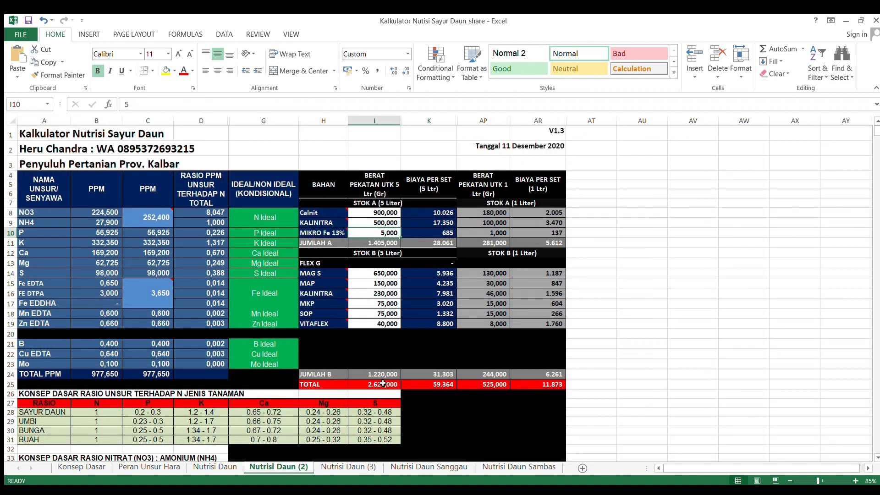
click(403, 467)
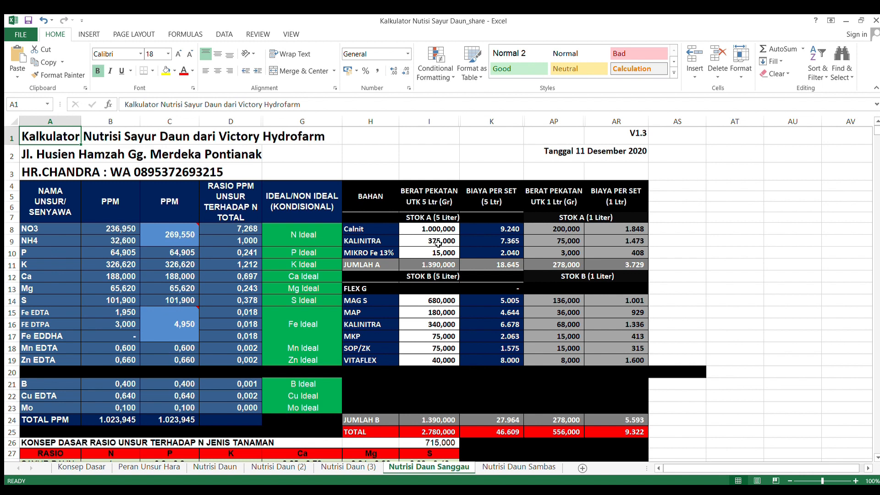
click(510, 466)
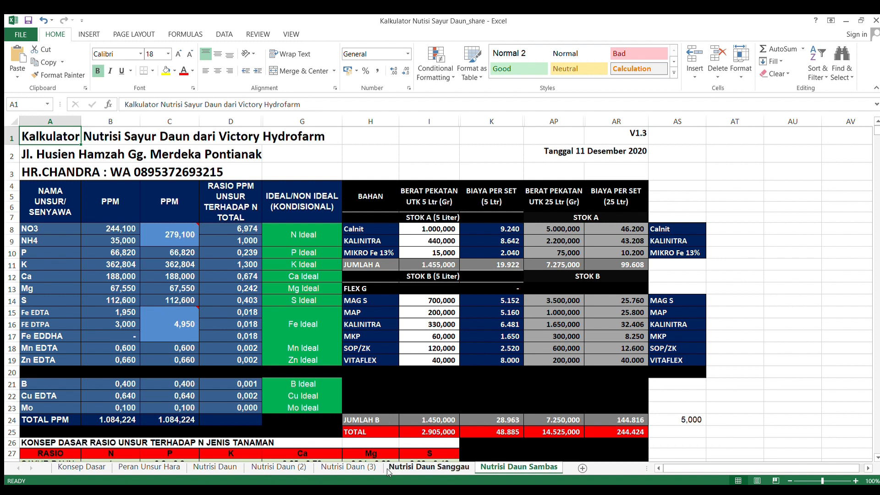
Step: On the Nutrisi Daun sheet, set the 5-litre Stok A weight of Calnit to 900 g, following the Nutrisi Daun (2) recipe
click(212, 467)
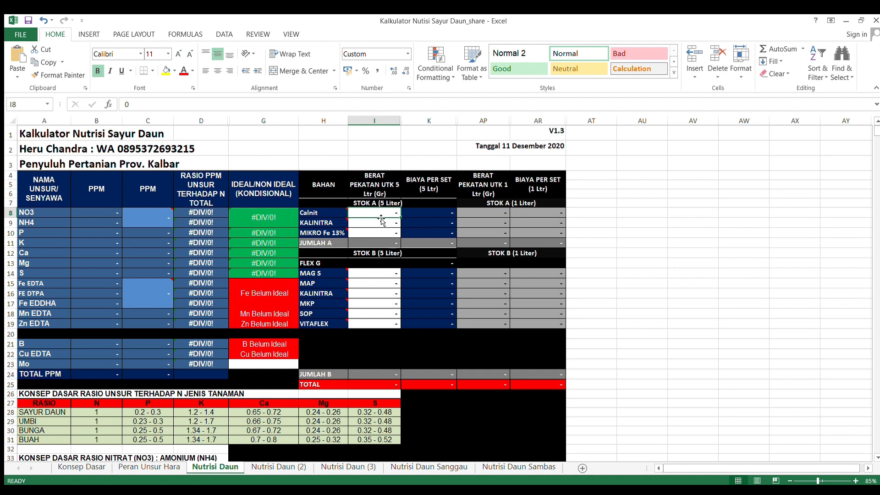
click(287, 465)
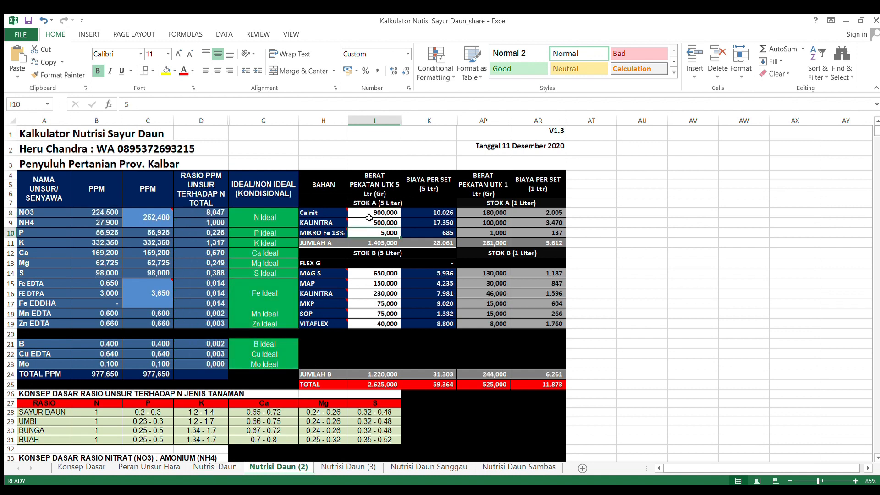
click(208, 467)
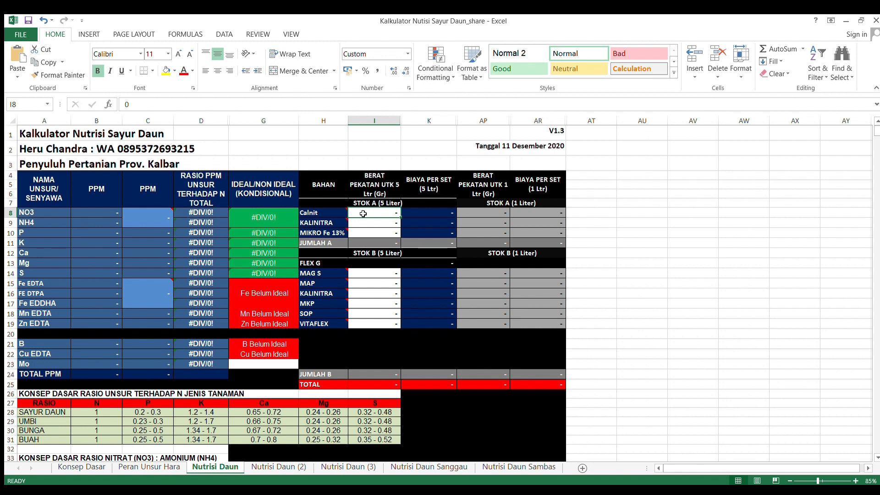
text(900)
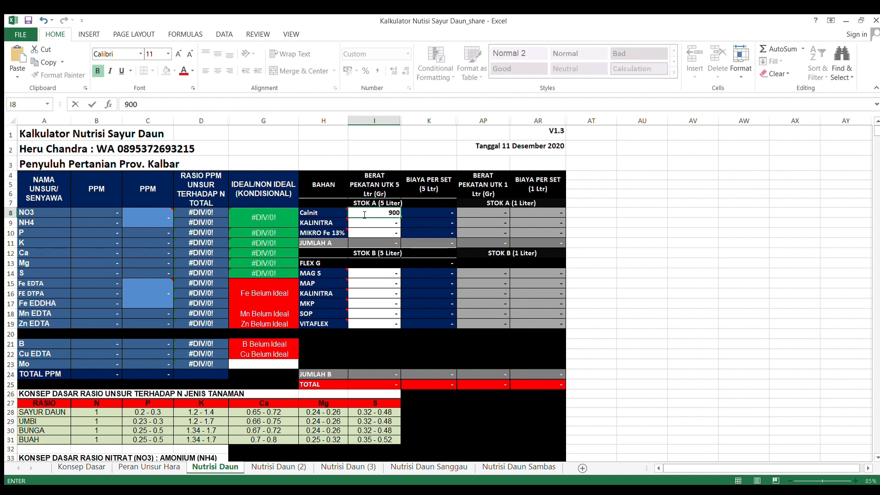
key(Return)
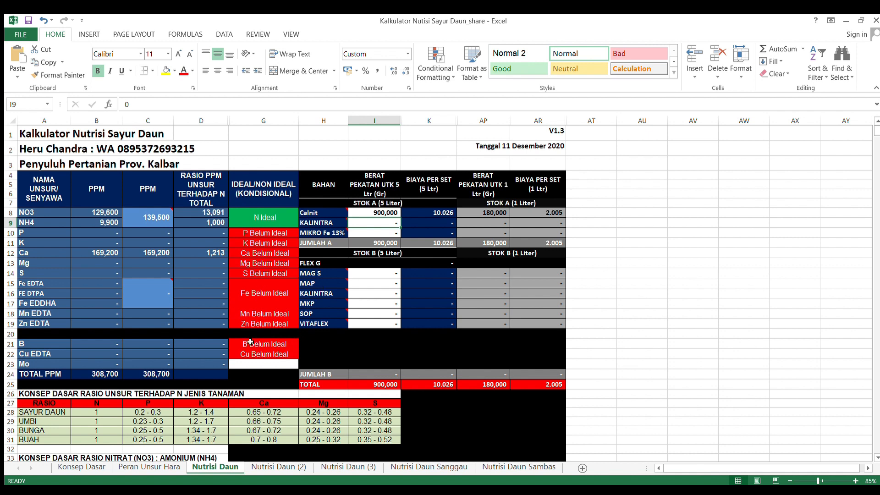
Step: Using Nutrisi Daun (2) as reference, set the Stok A weights on Nutrisi Daun to 500 g KALINITRA and 5 g MIKRO Fe 13%
click(264, 467)
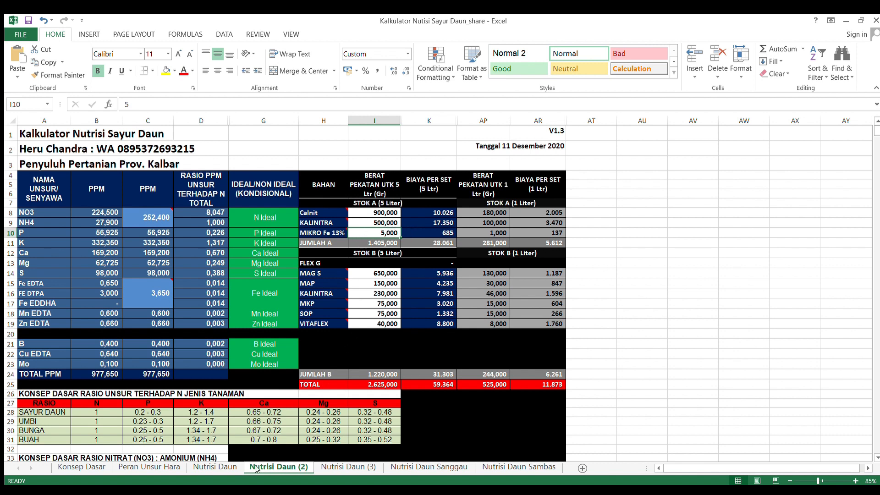
click(215, 469)
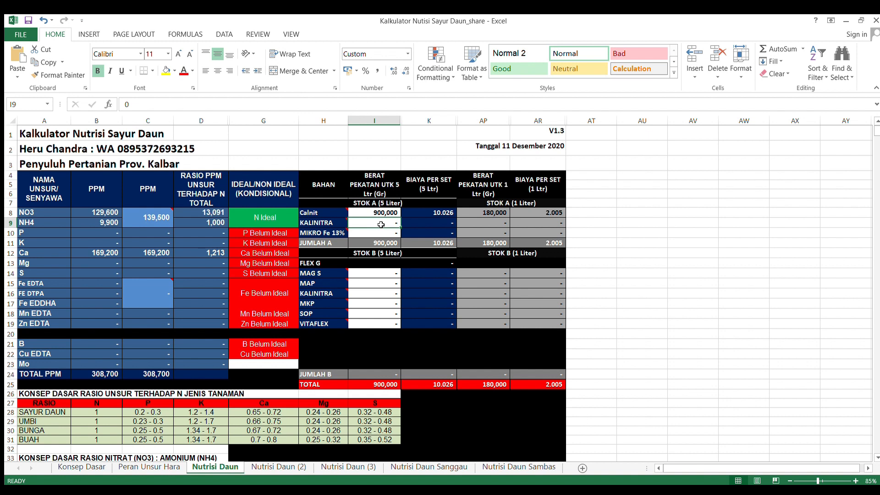
text(500)
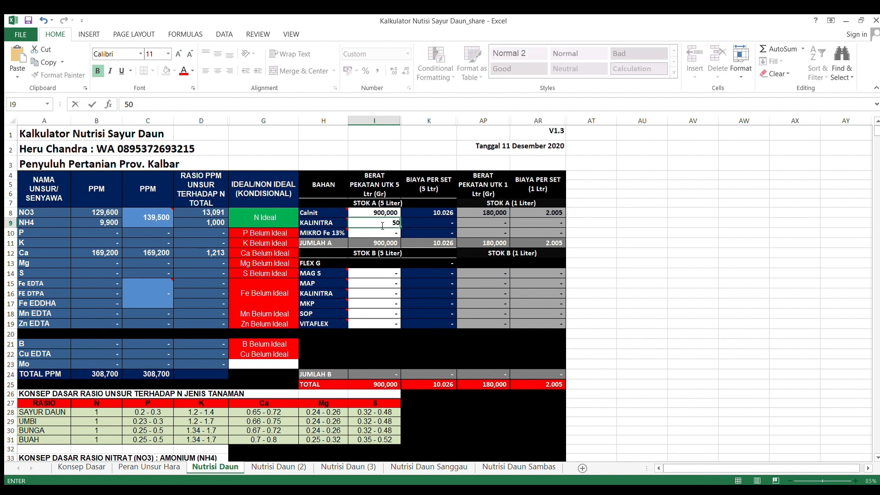
key(Return)
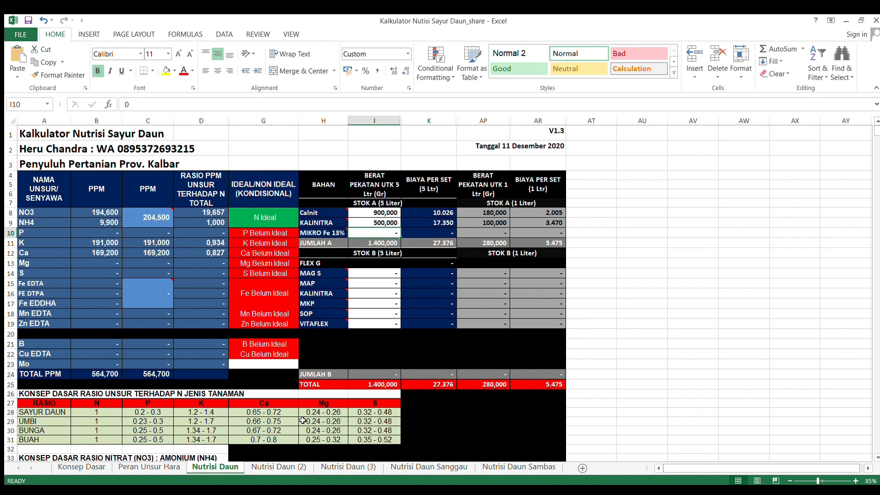
click(275, 468)
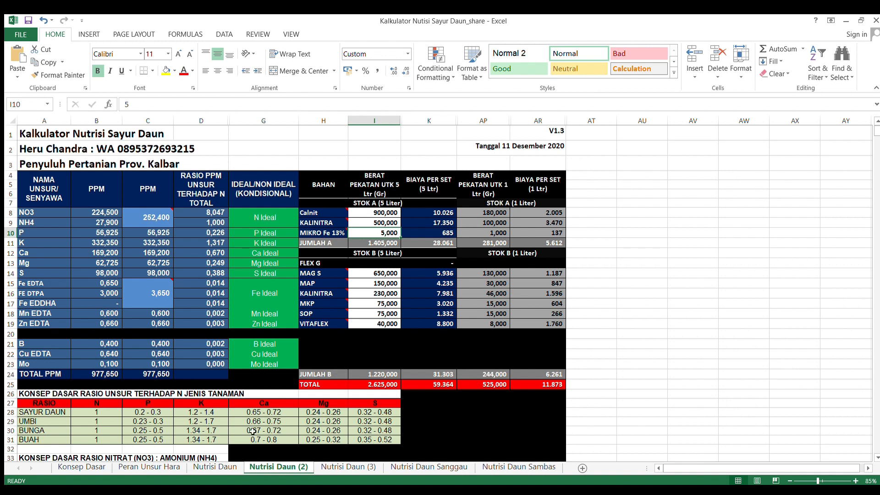
click(212, 468)
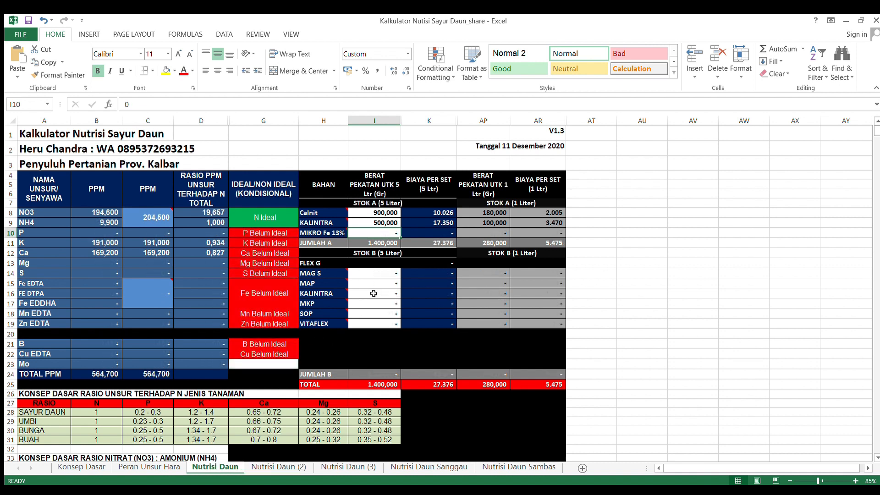
text(5000)
key(Return)
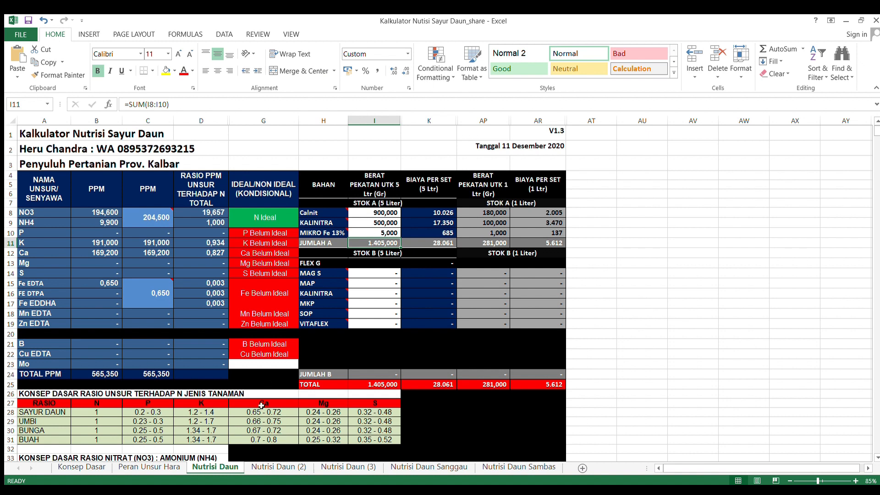
Step: Check the Stok B recipe on Nutrisi Daun (2) and set the MAG S weight on Nutrisi Daun to 650 g
click(273, 466)
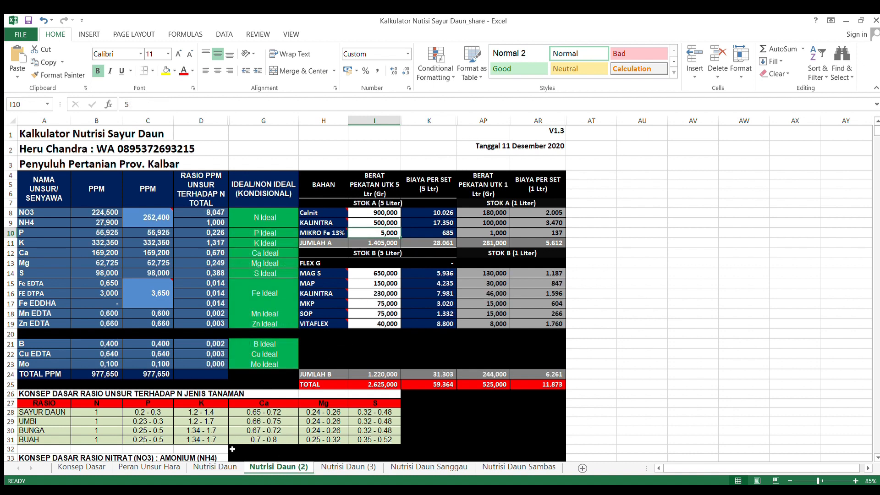
click(222, 466)
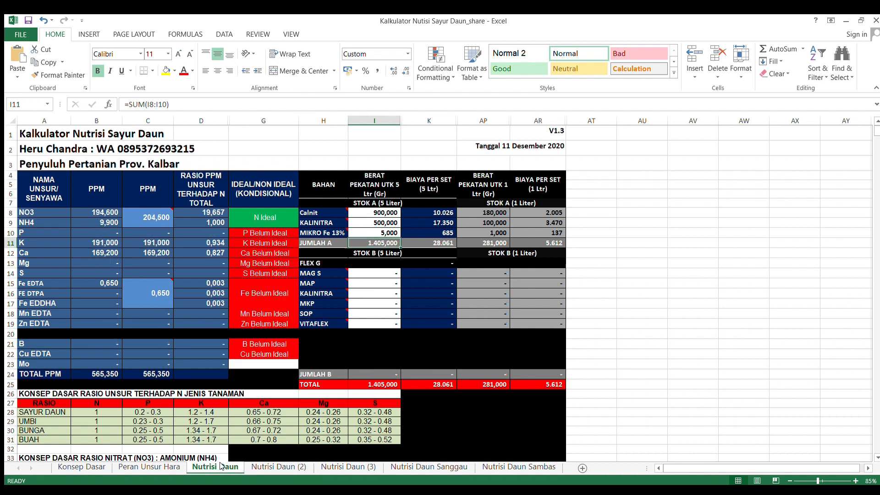
click(373, 273)
text(650)
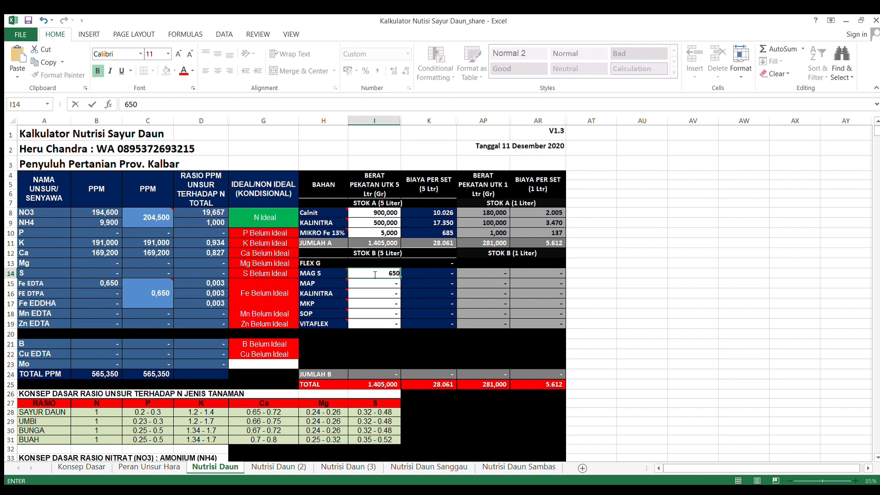
key(Return)
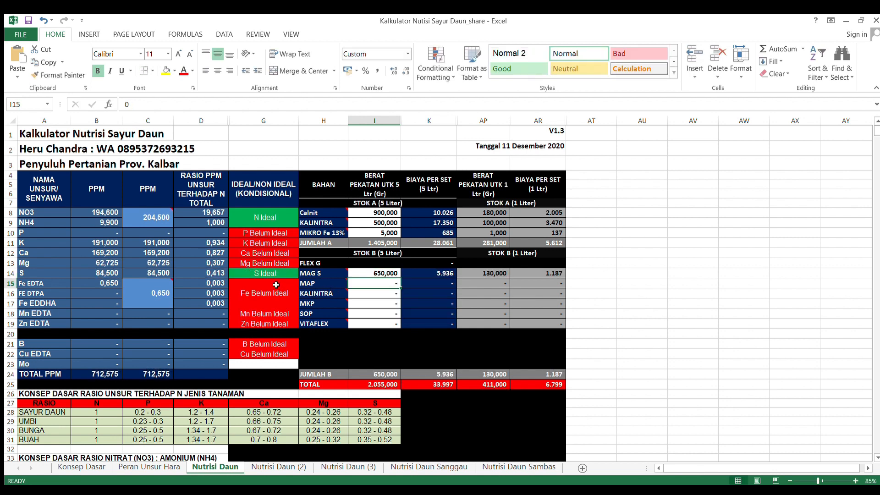
Step: Look up the MAP weight on Nutrisi Daun (2) and enter 150 g for MAP in Stok B of Nutrisi Daun
click(270, 467)
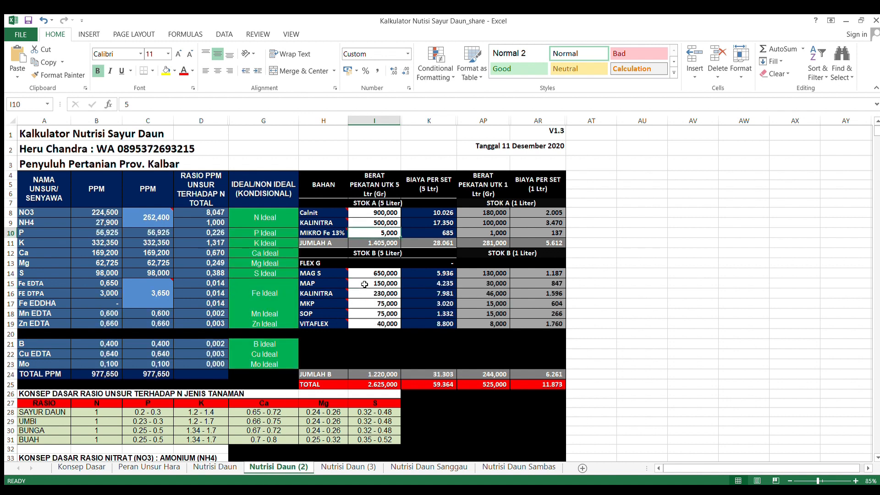
click(224, 466)
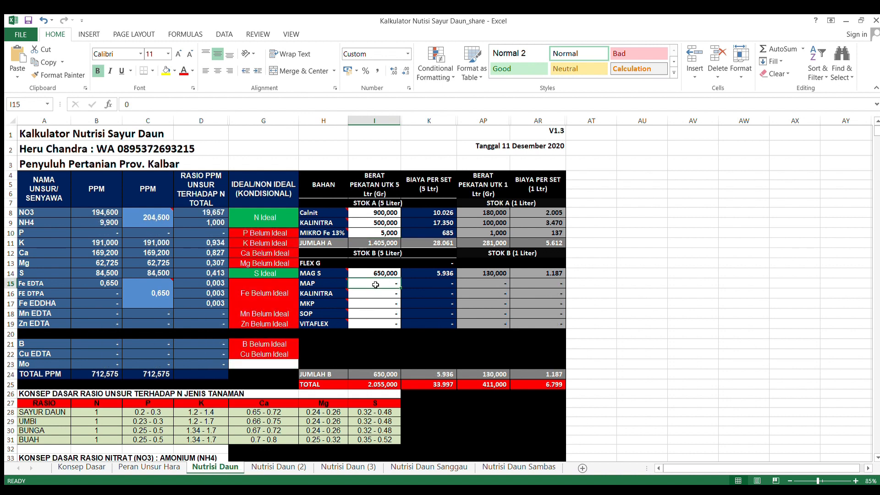
text(150)
key(Return)
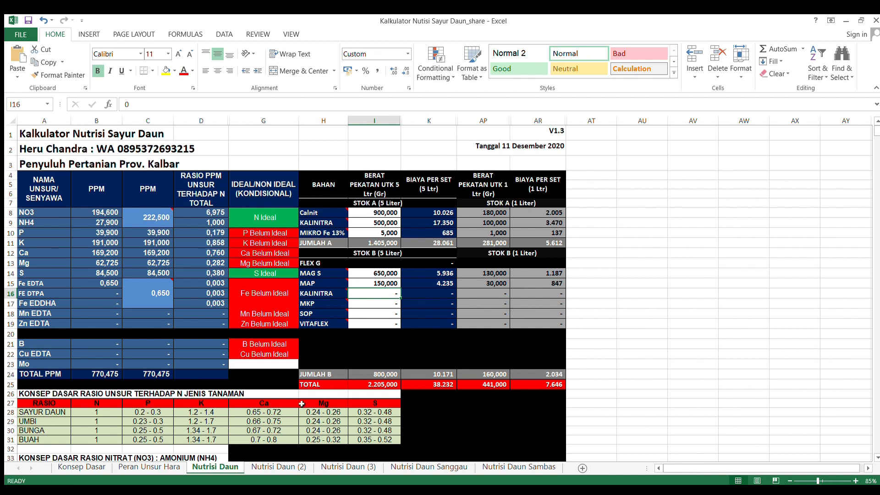
Step: Look up the Stok B KALINITRA weight on Nutrisi Daun (2) and enter 230 g for it on Nutrisi Daun
click(277, 467)
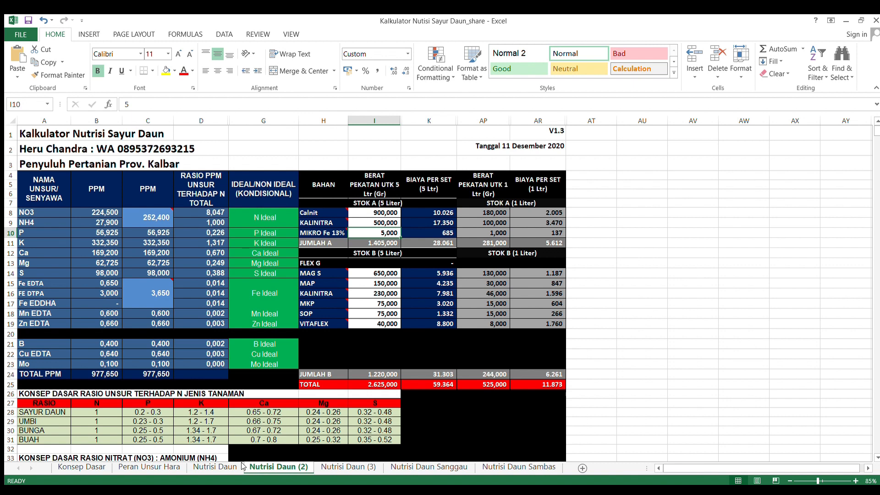
click(216, 467)
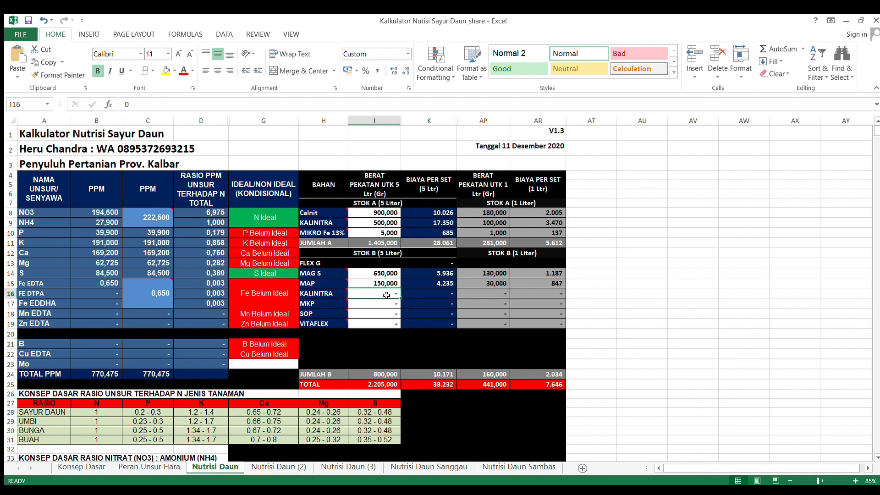
text(230)
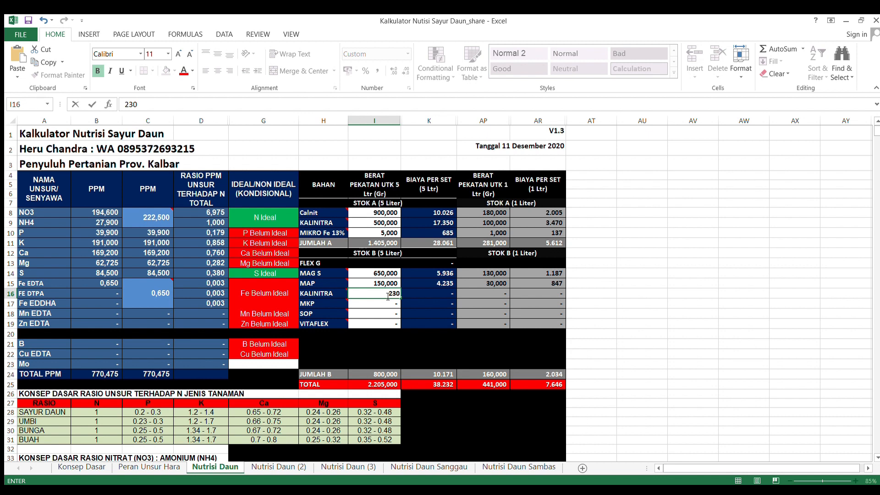
key(Return)
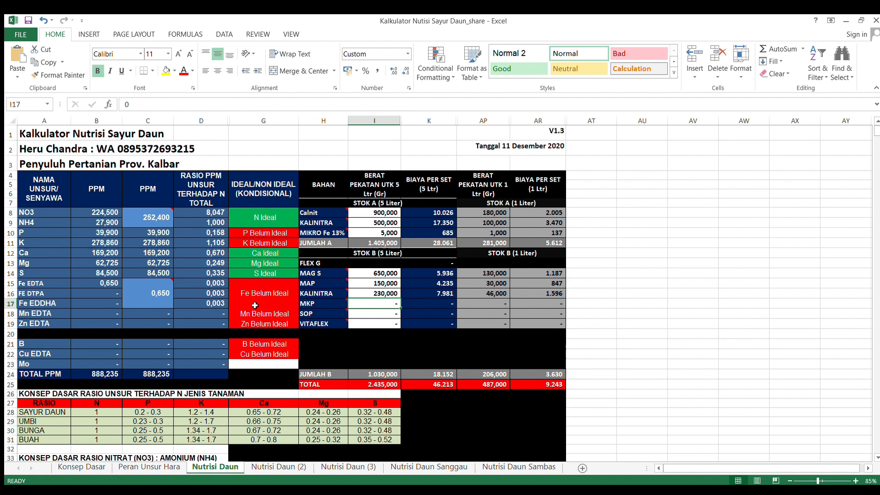
Step: Check the MKP weight on Nutrisi Daun (2) and set MKP in Stok B of Nutrisi Daun to 75 g
click(278, 467)
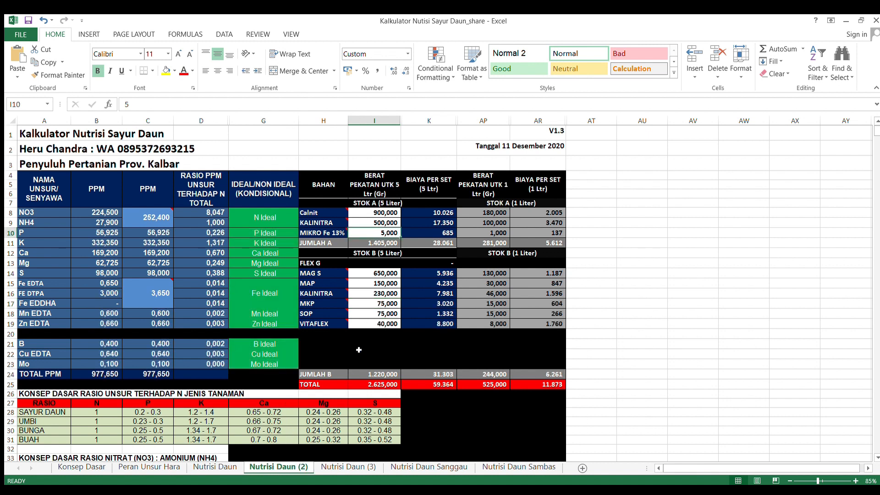
click(221, 470)
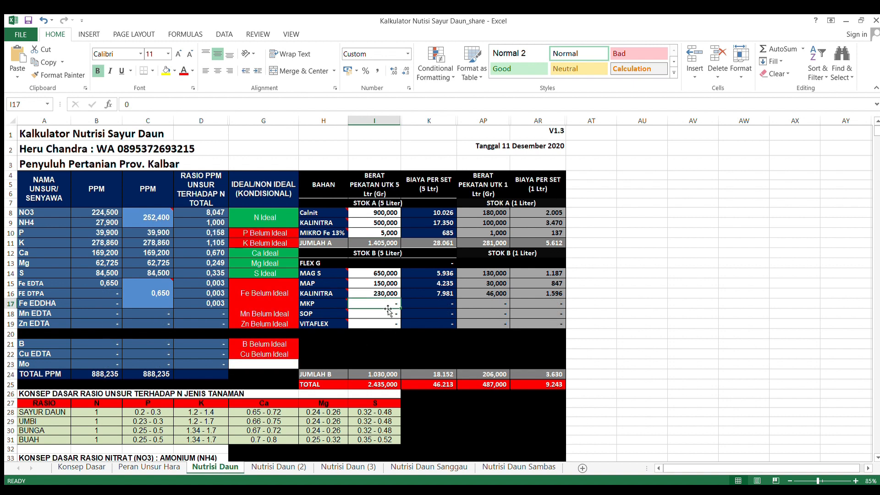
text(75)
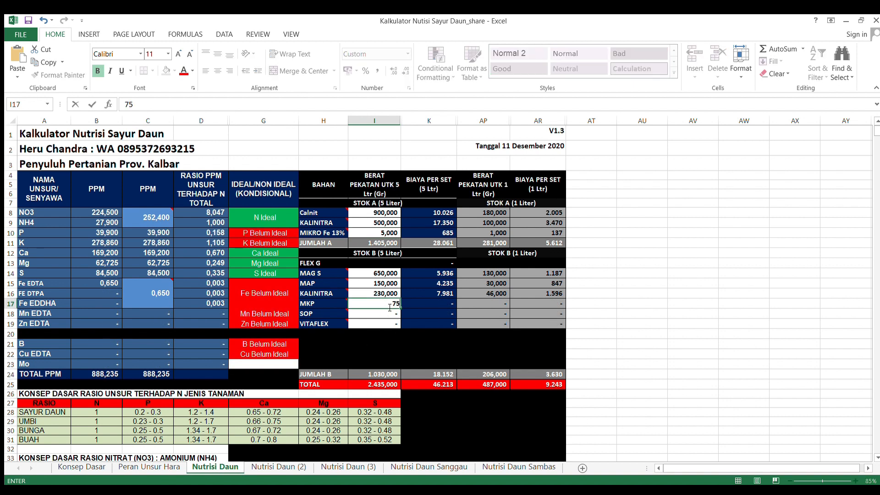
key(Return)
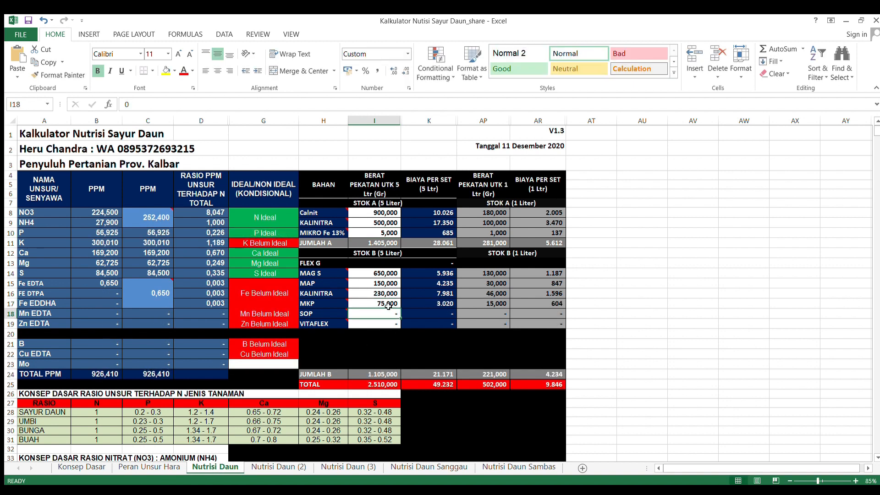
Step: Following Nutrisi Daun (2), complete Stok B on Nutrisi Daun with 75 g SOP and 40 g VITAFLEX
click(285, 467)
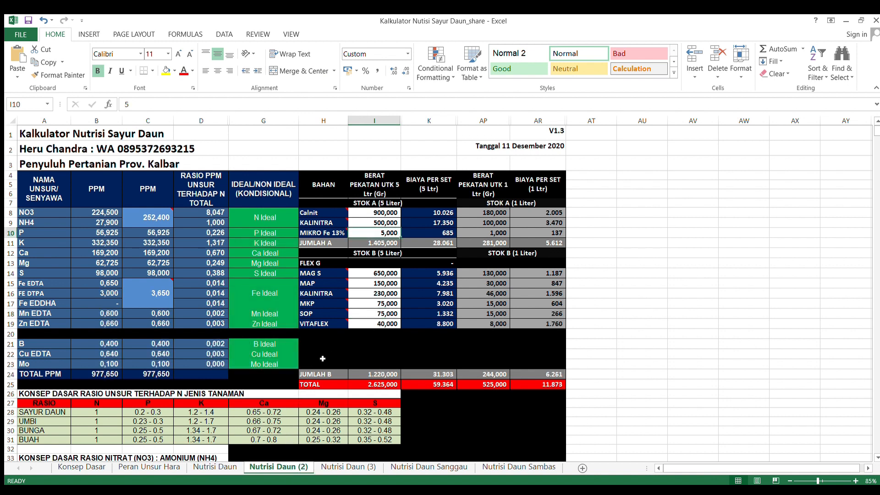
mouse_move(327, 318)
click(216, 467)
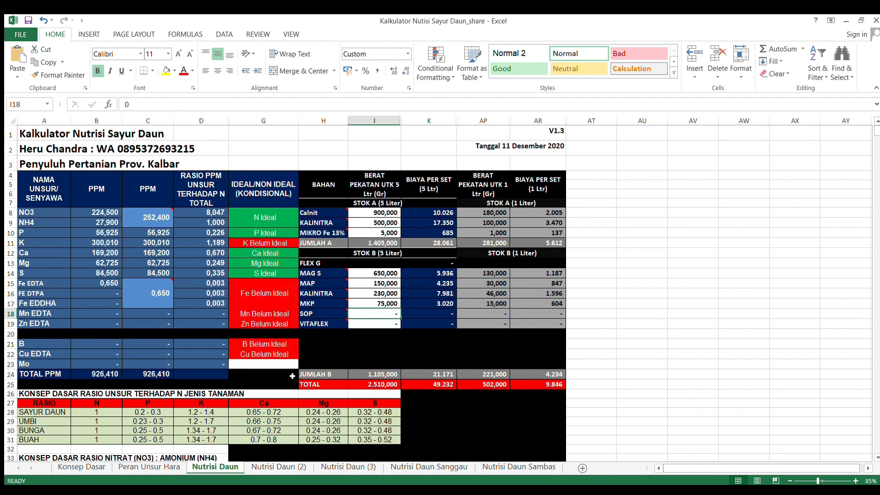
text(75)
key(Return)
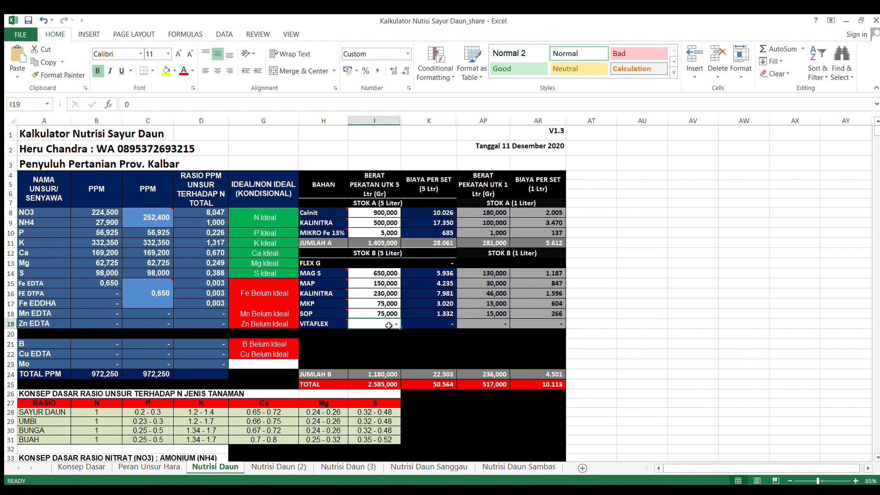
text(40)
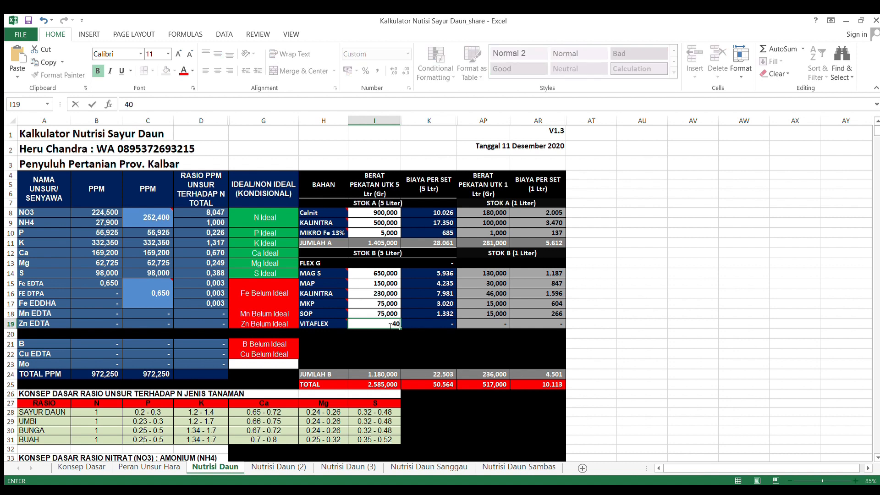
key(Return)
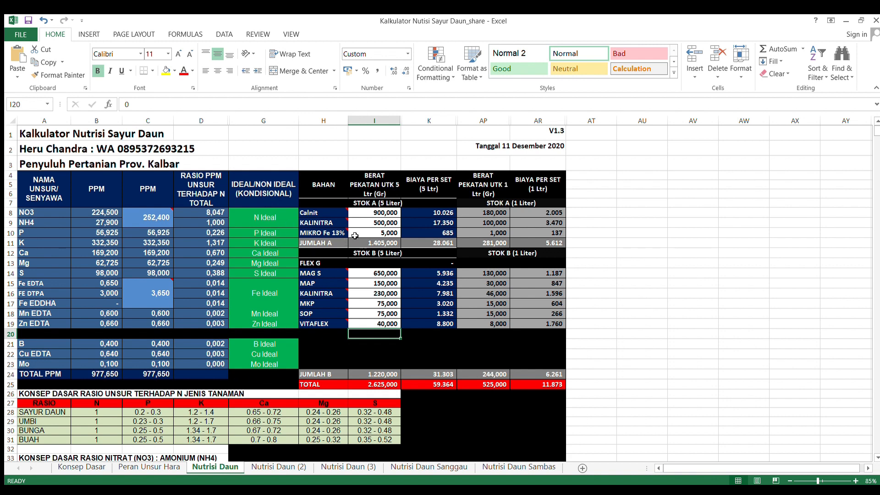
Step: Try a 5-litre Calnit weight of 1000 g in Stok A of Nutrisi Daun
click(370, 213)
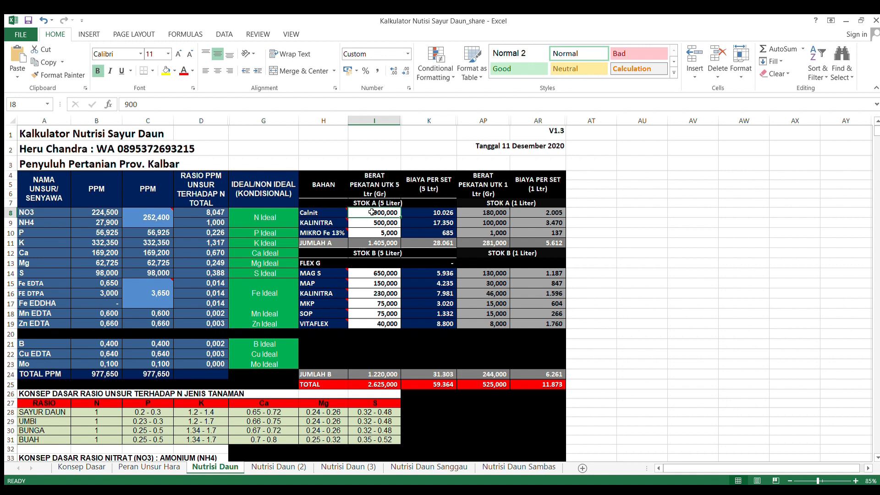
text(100)
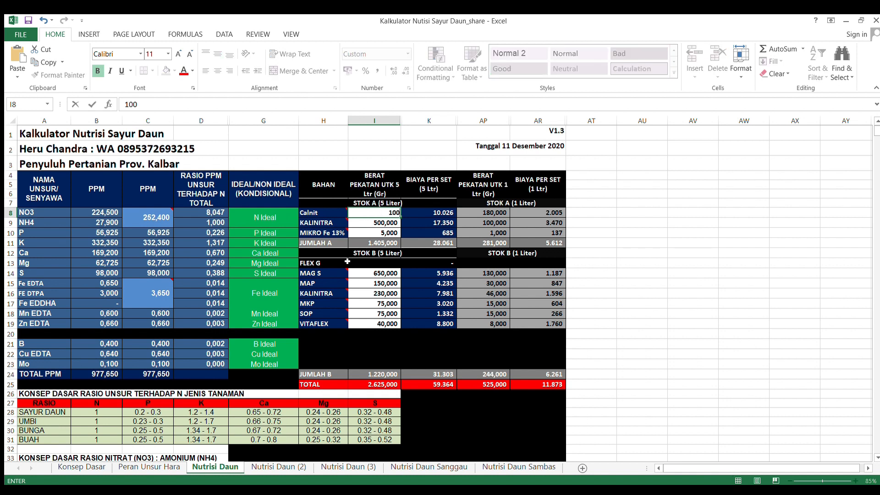
text(0)
key(Return)
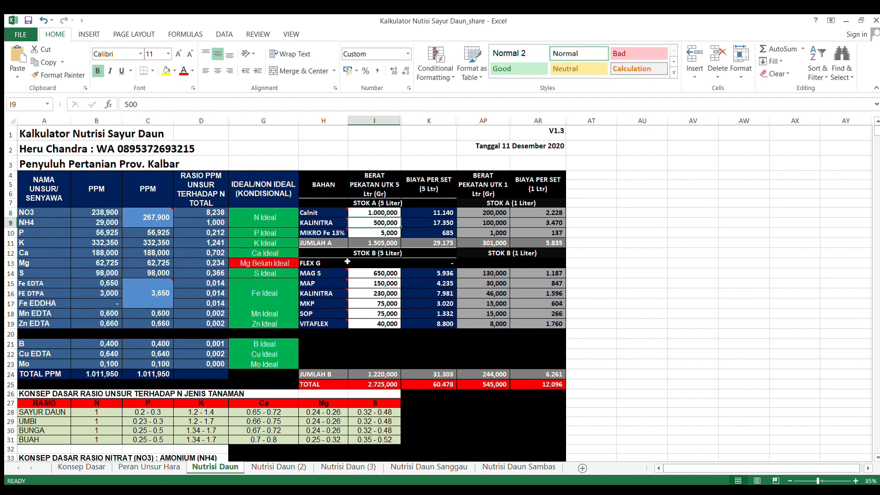
Step: Set the 5-litre Stok A weight of Calnit to 950 g and inspect its 1-litre weight formula
click(382, 213)
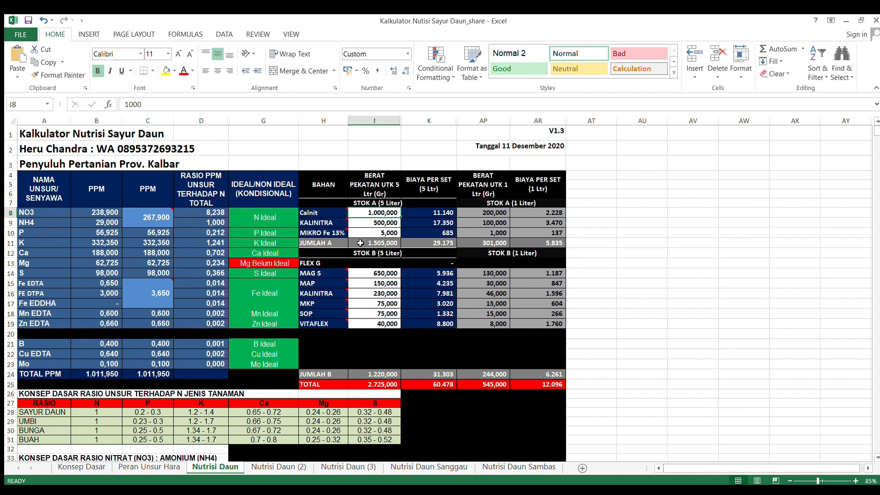
text(950)
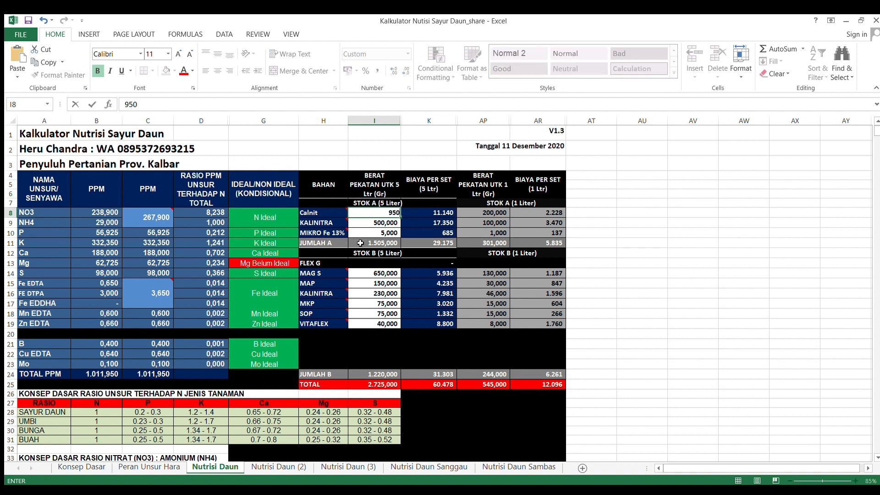
key(Return)
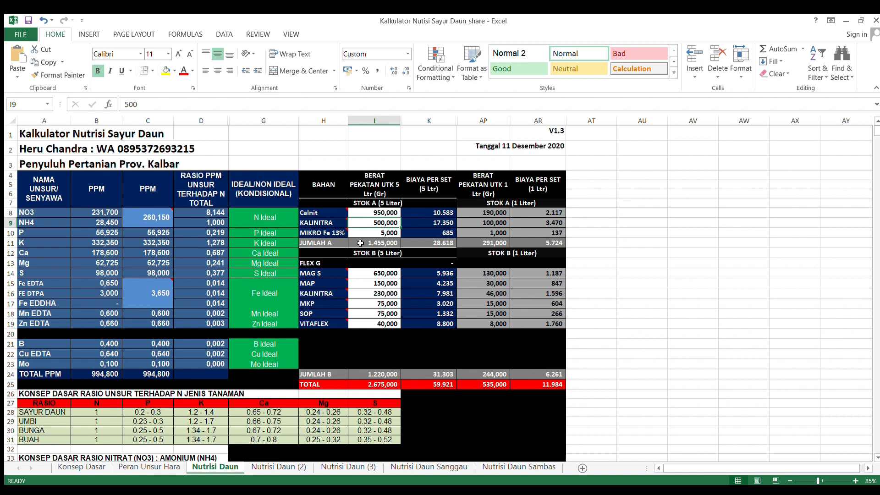
mouse_move(311, 227)
click(478, 214)
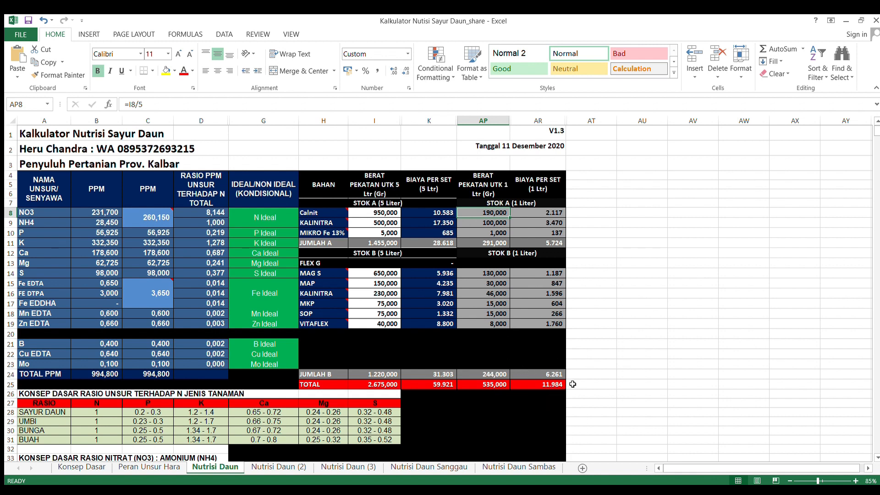
Step: Try the recipe without MIKRO Fe 13% by setting it to 0 g and raising VITAFLEX to 45 g
click(383, 233)
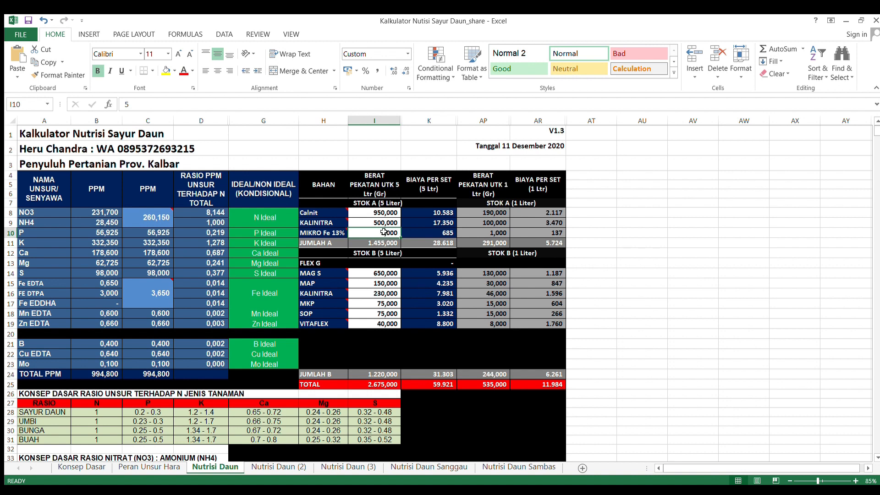
text(0)
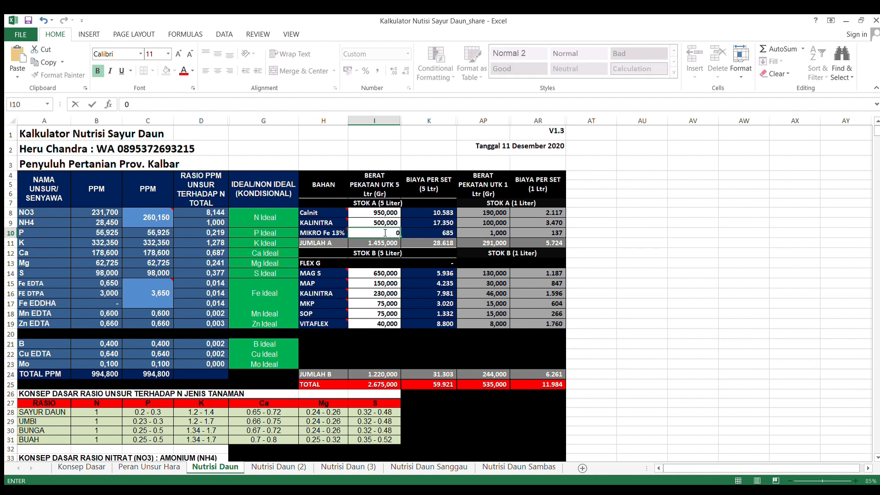
key(Return)
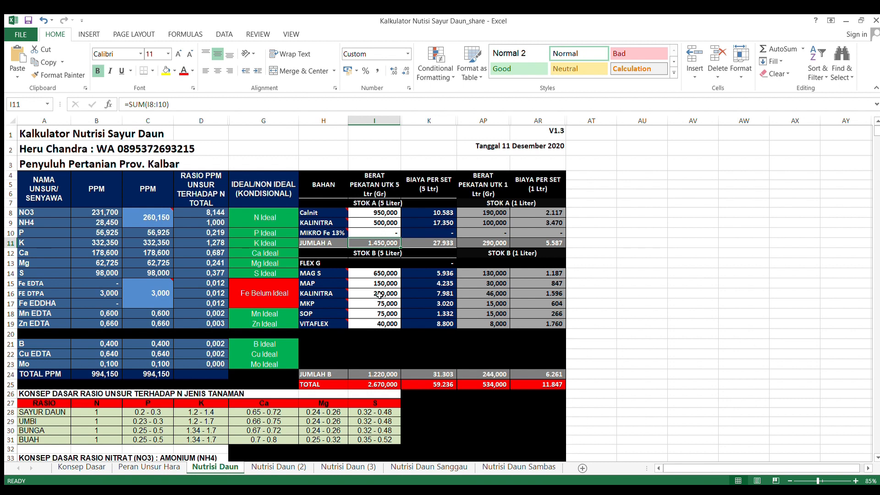
click(385, 234)
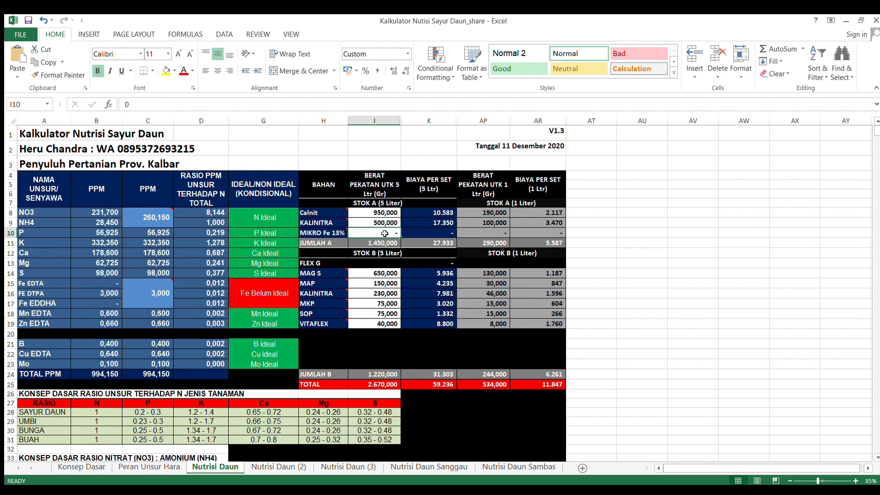
click(369, 325)
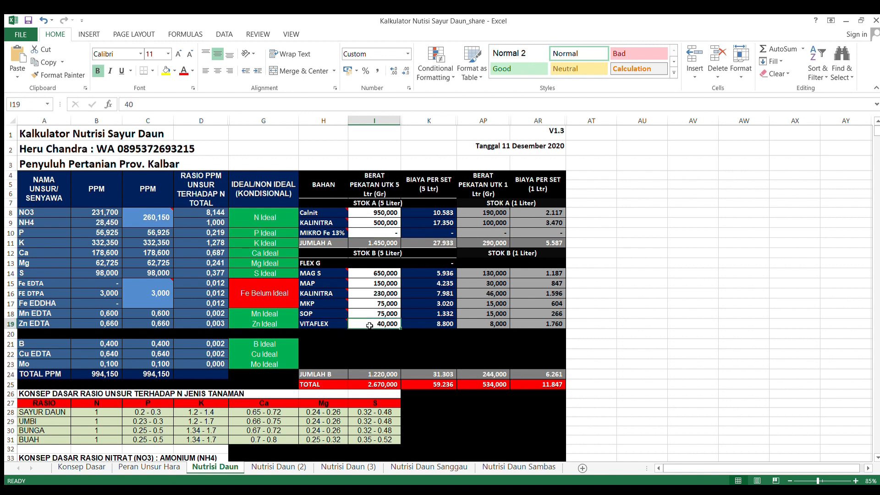
text(45)
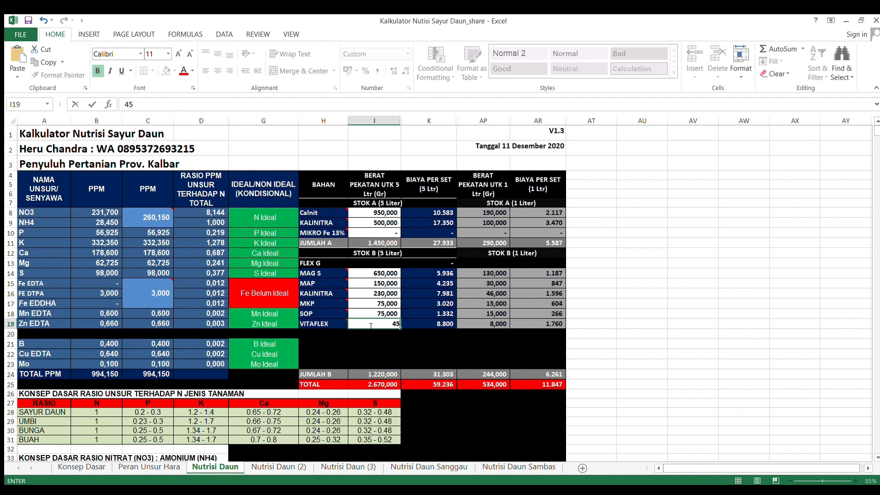
key(Return)
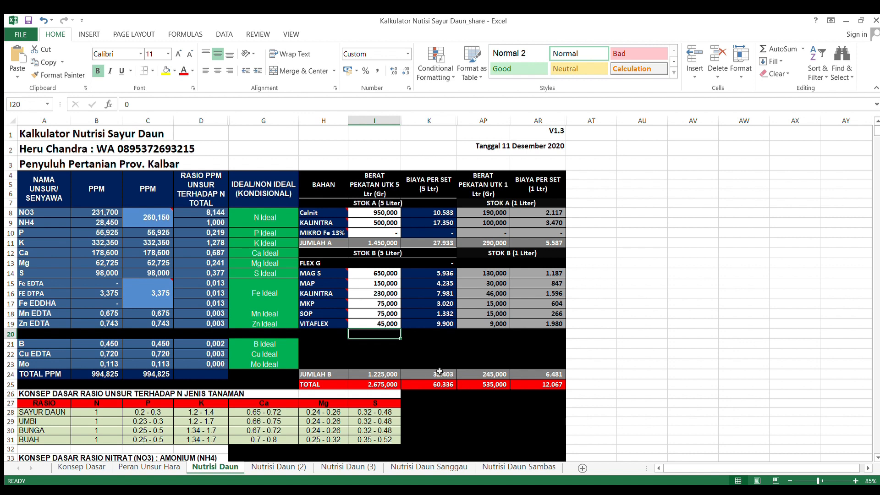
Step: Restore the 5-litre weights of VITAFLEX to 40 g and MIKRO Fe 13% to 5 g
click(388, 324)
text(40)
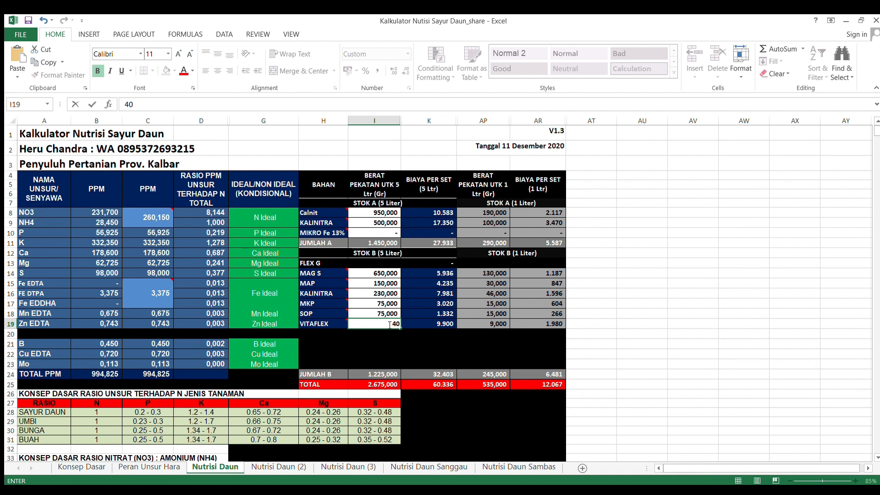
key(Up)
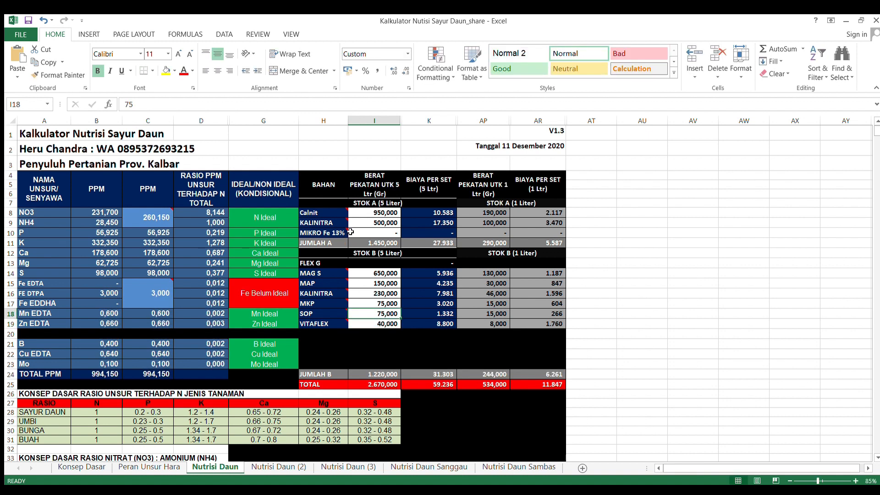
click(357, 233)
text(5)
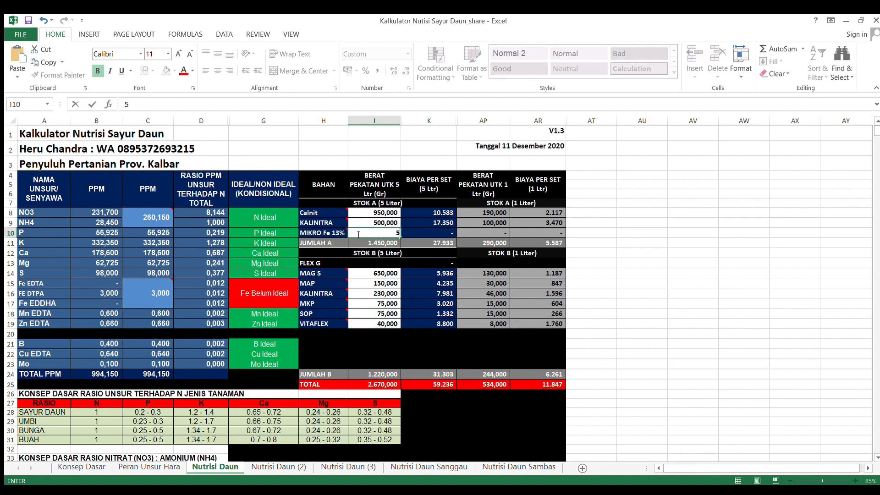
key(Return)
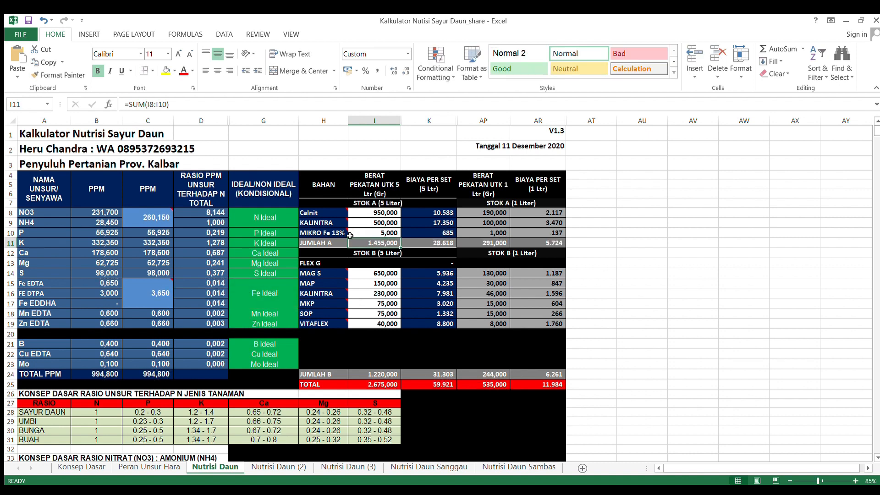